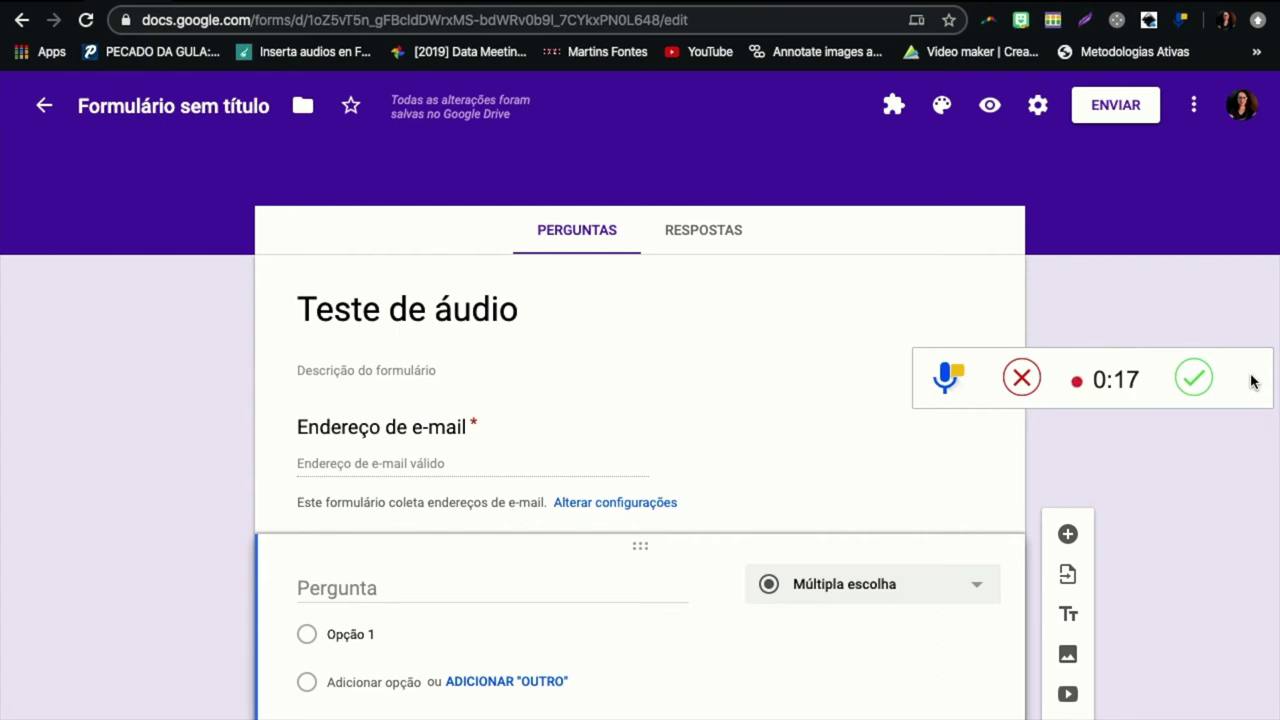
Step: Finish the voice note recording and paste its copied link into the title of the empty multiple-choice question
{"action": "left_click", "coordinate": [1194, 379]}
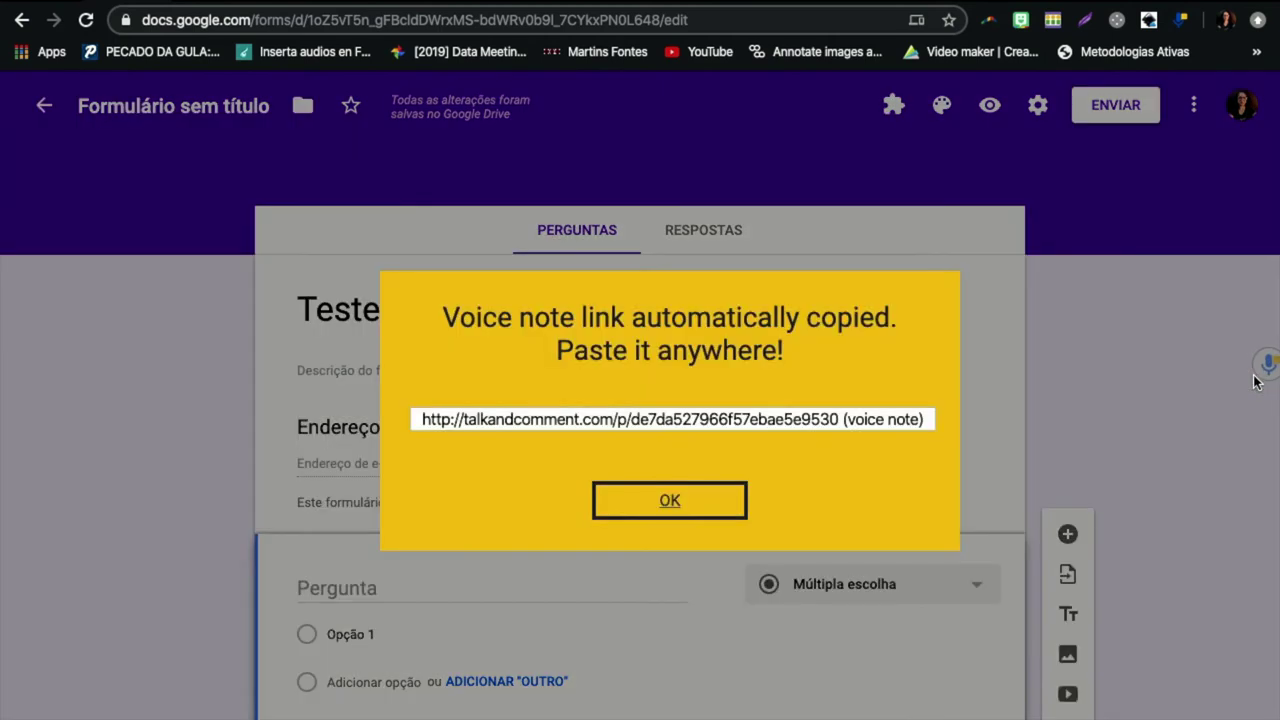
{"action": "left_click", "coordinate": [746, 422]}
{"action": "key", "text": "ctrl+c"}
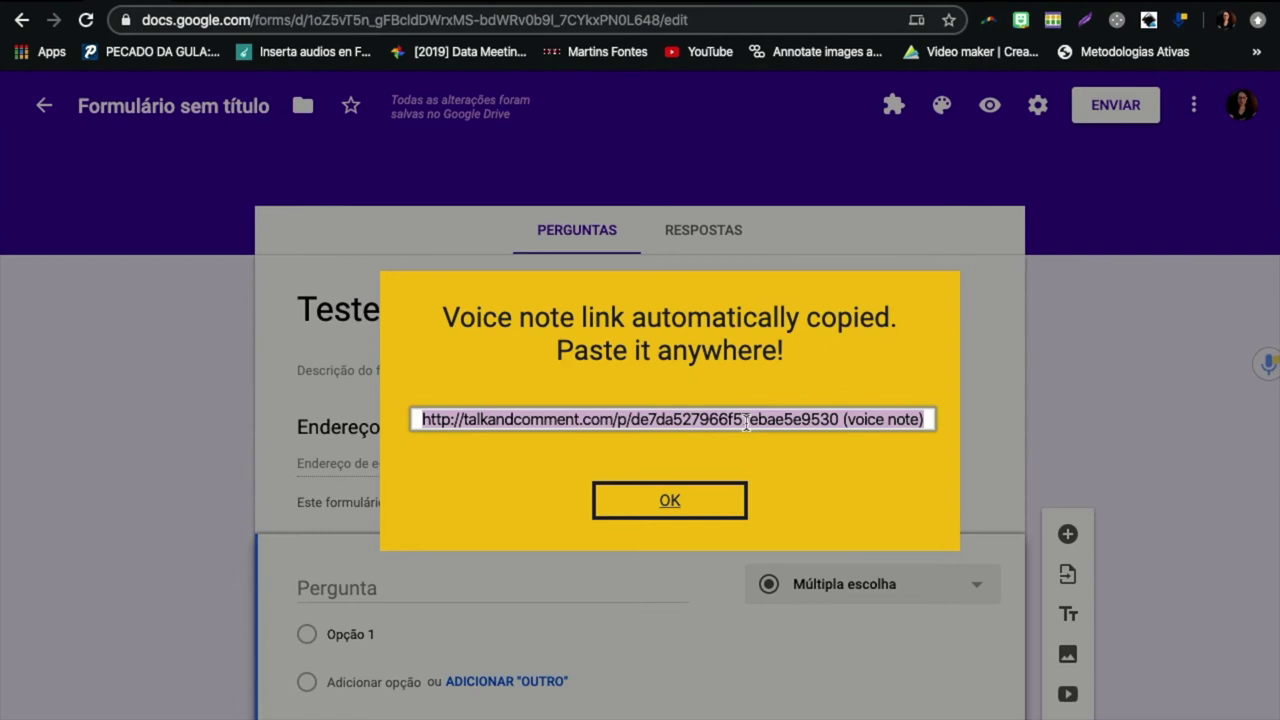
{"action": "left_click", "coordinate": [668, 505]}
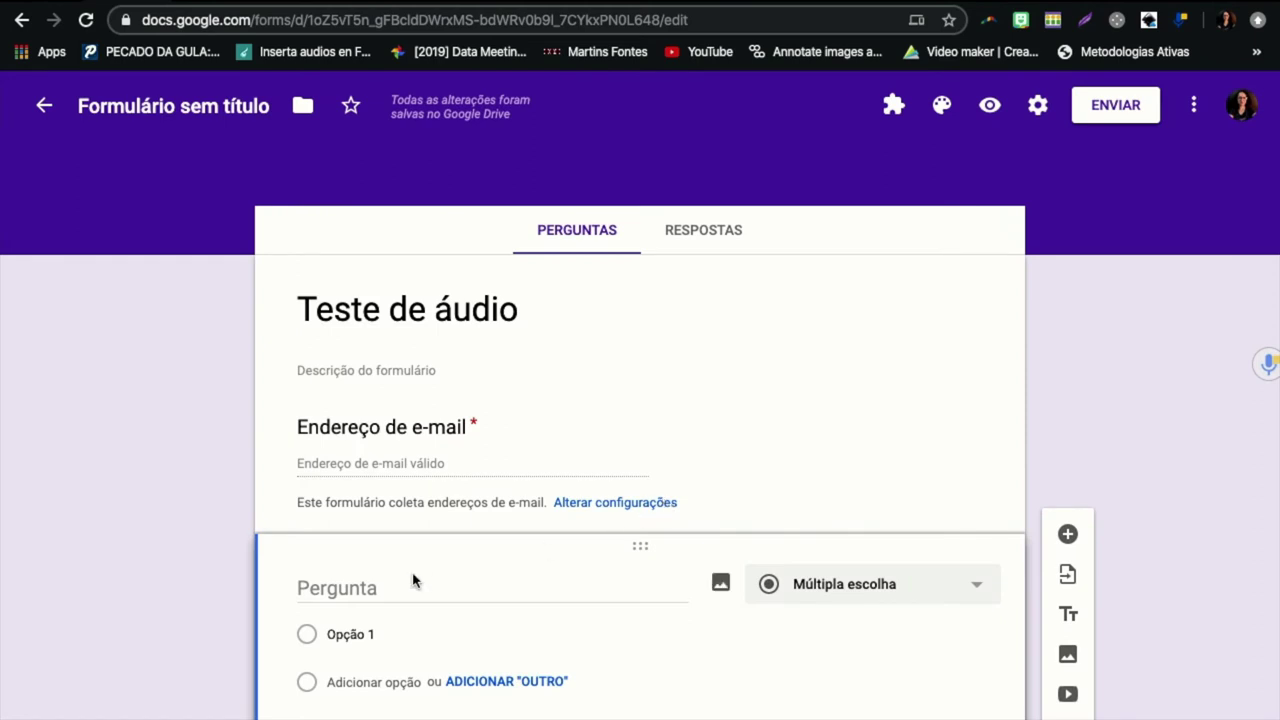
{"action": "left_click", "coordinate": [385, 588]}
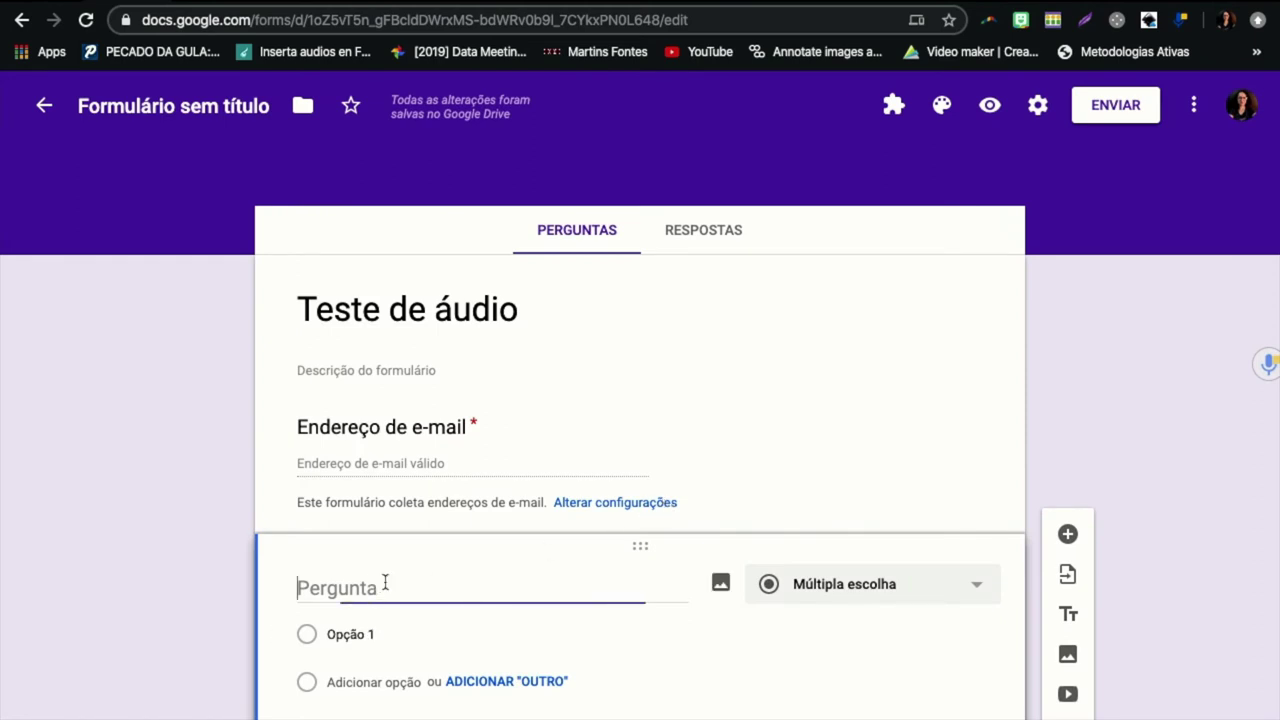
{"action": "key", "text": "ctrl+v"}
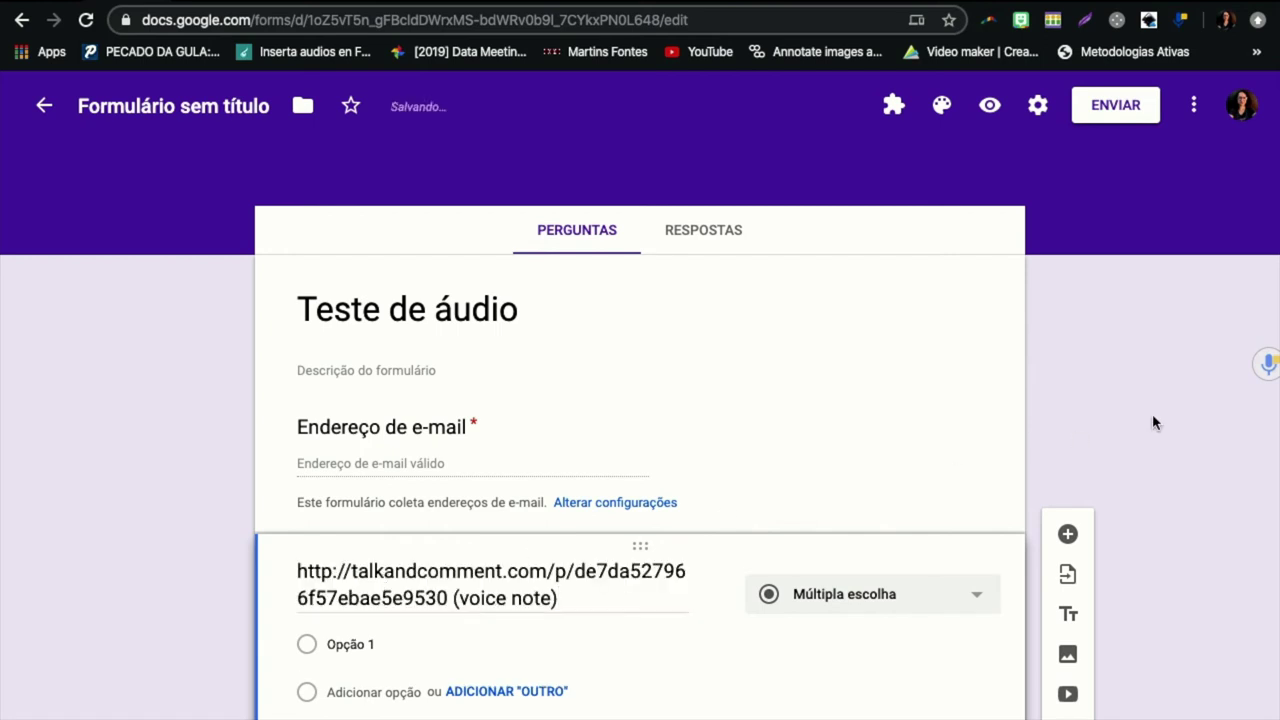
Step: Preview the form, test playback of the voice note in the question, and return to the form editor
{"action": "scroll", "coordinate": [1152, 422], "scroll_direction": "down", "scroll_amount": 1}
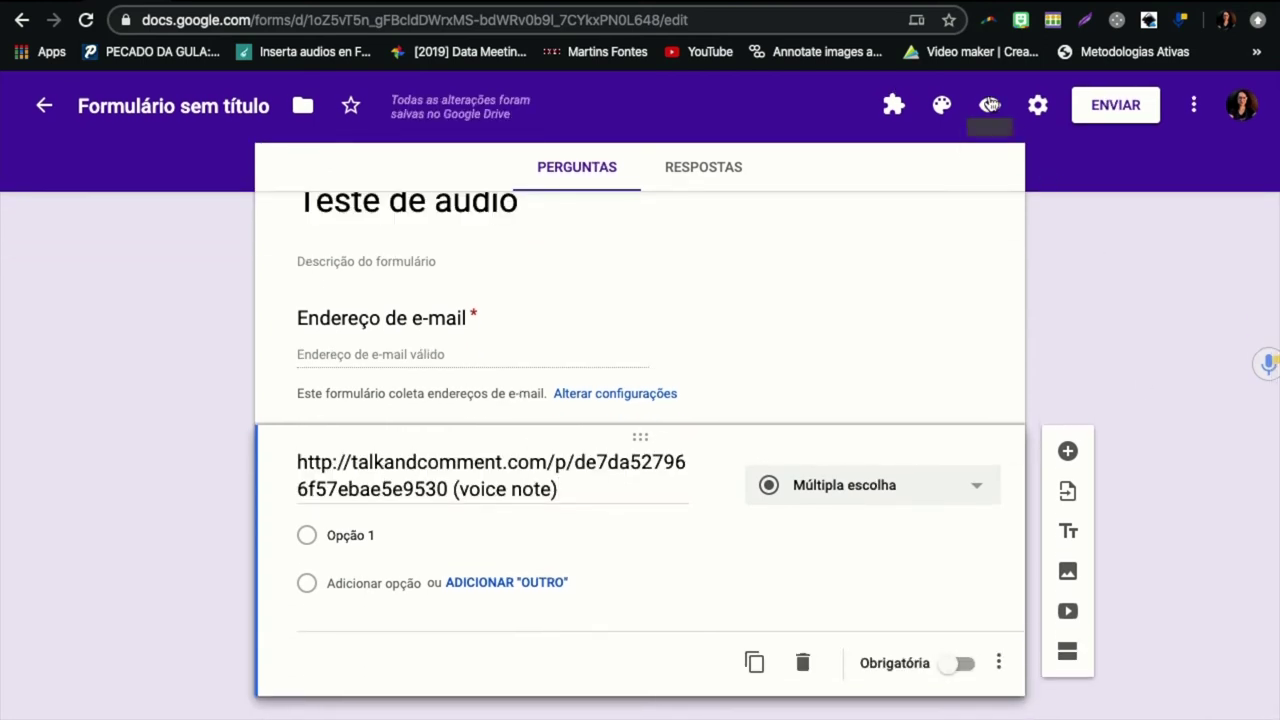
{"action": "left_click", "coordinate": [989, 104]}
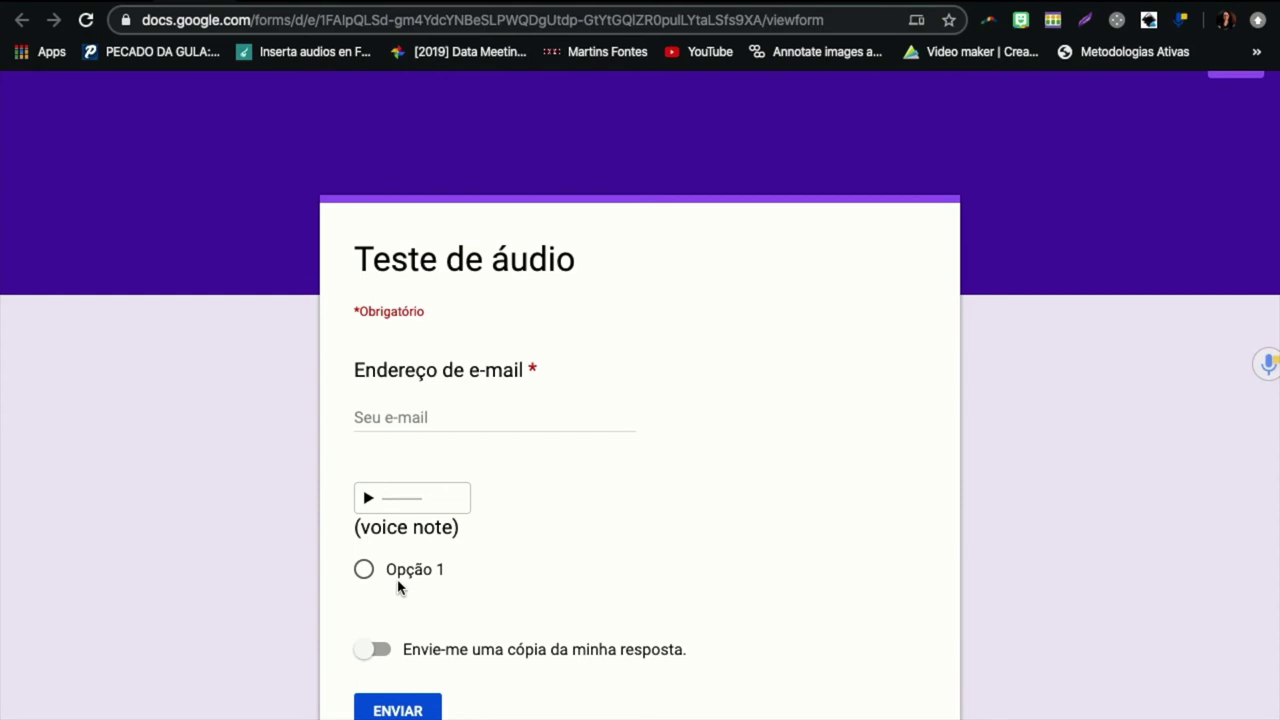
{"action": "left_click", "coordinate": [367, 500]}
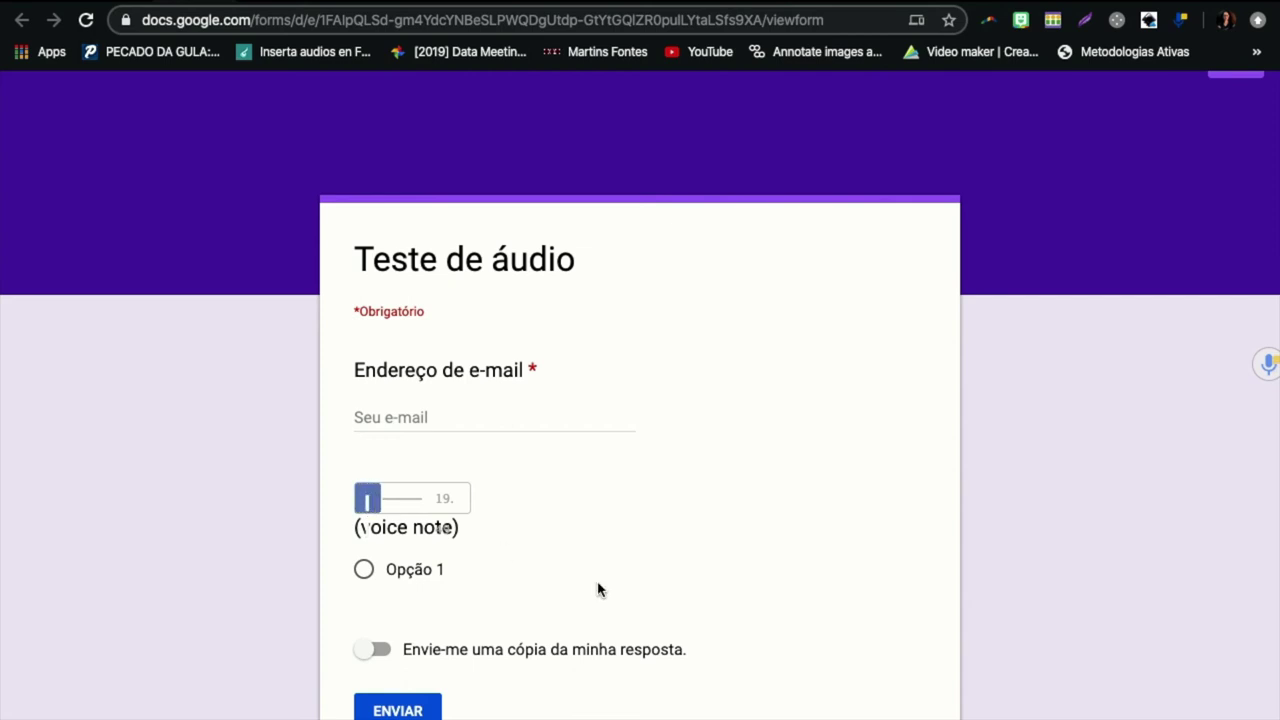
{"action": "left_click", "coordinate": [366, 503]}
{"action": "left_click", "coordinate": [366, 503]}
{"action": "left_click", "coordinate": [366, 503]}
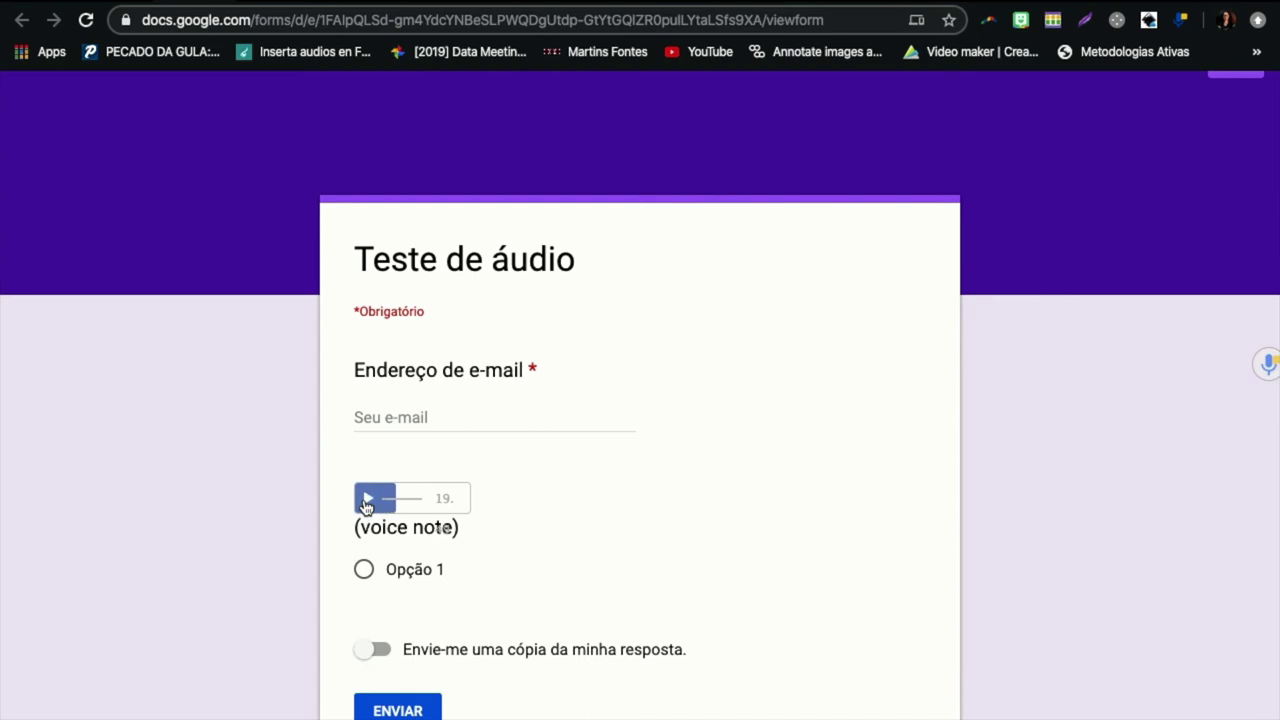
{"action": "left_click", "coordinate": [366, 503]}
{"action": "left_click", "coordinate": [366, 503]}
{"action": "left_click", "coordinate": [222, 4]}
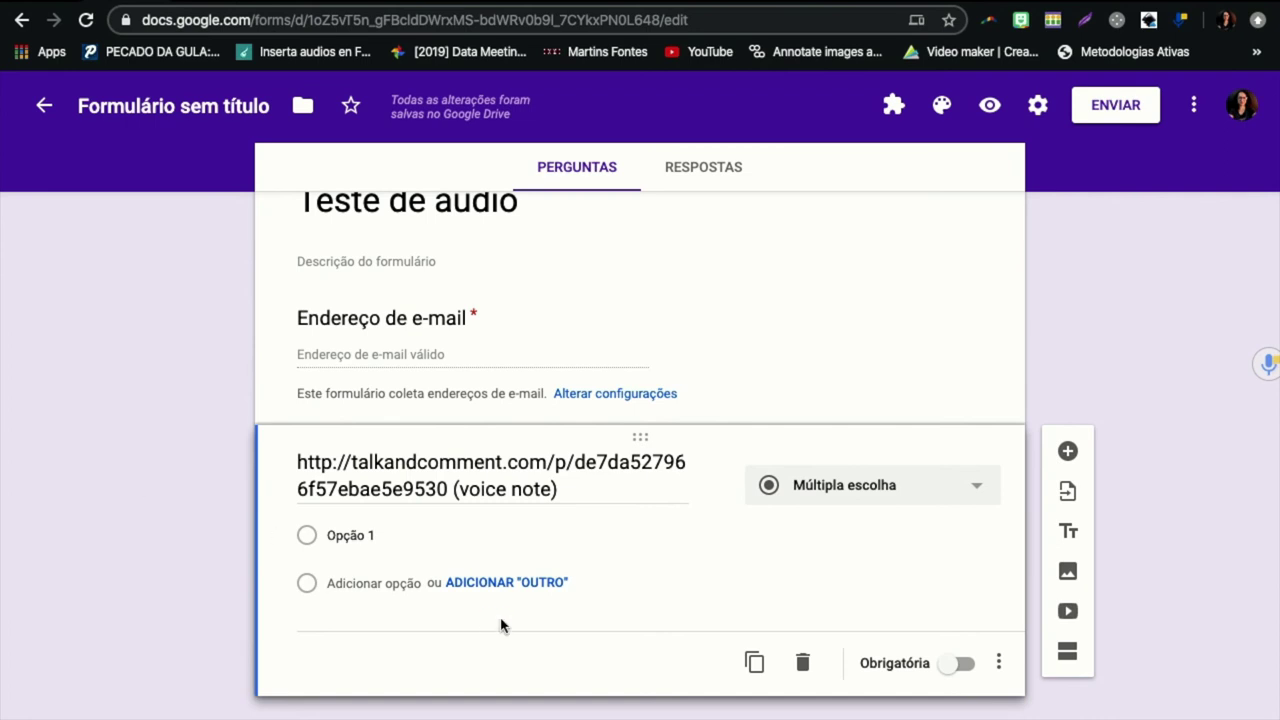
Step: Clear the voice note link from the question title and record a new voice note with Talk and Comment
{"action": "left_click_drag", "start_coordinate": [565, 491], "coordinate": [295, 458]}
{"action": "key", "text": "BackSpace"}
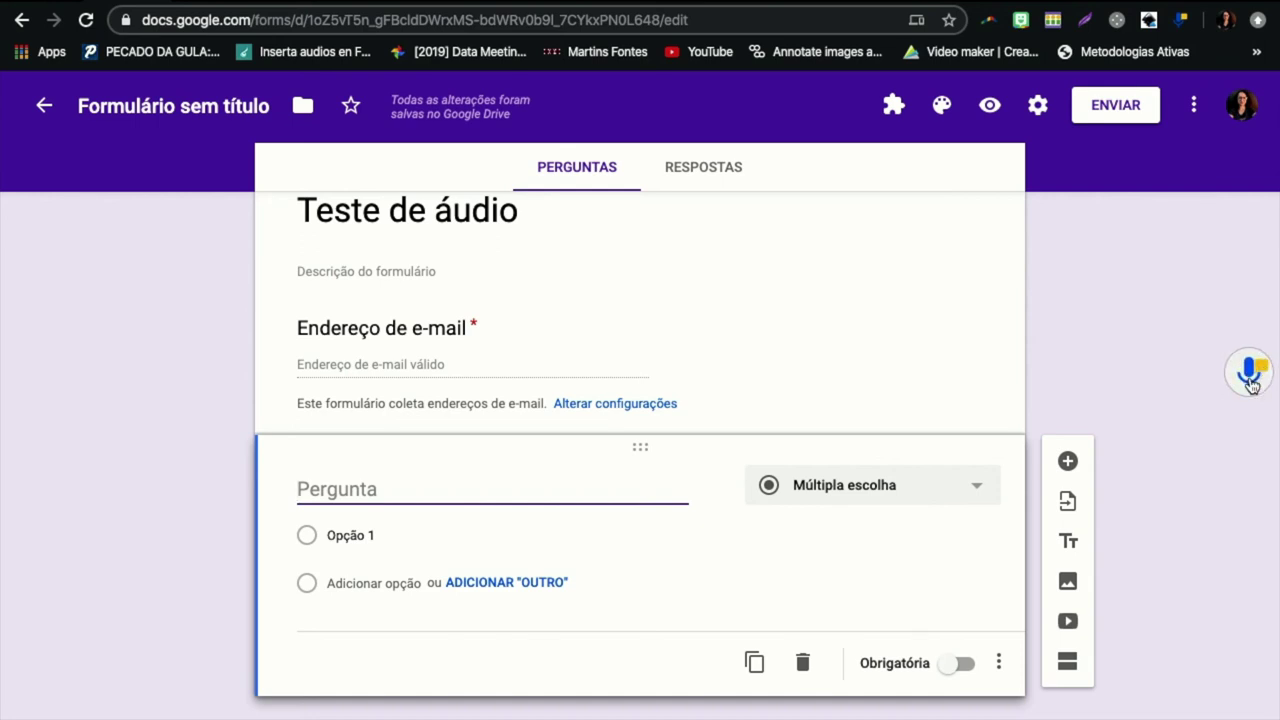
{"action": "left_click", "coordinate": [1251, 386]}
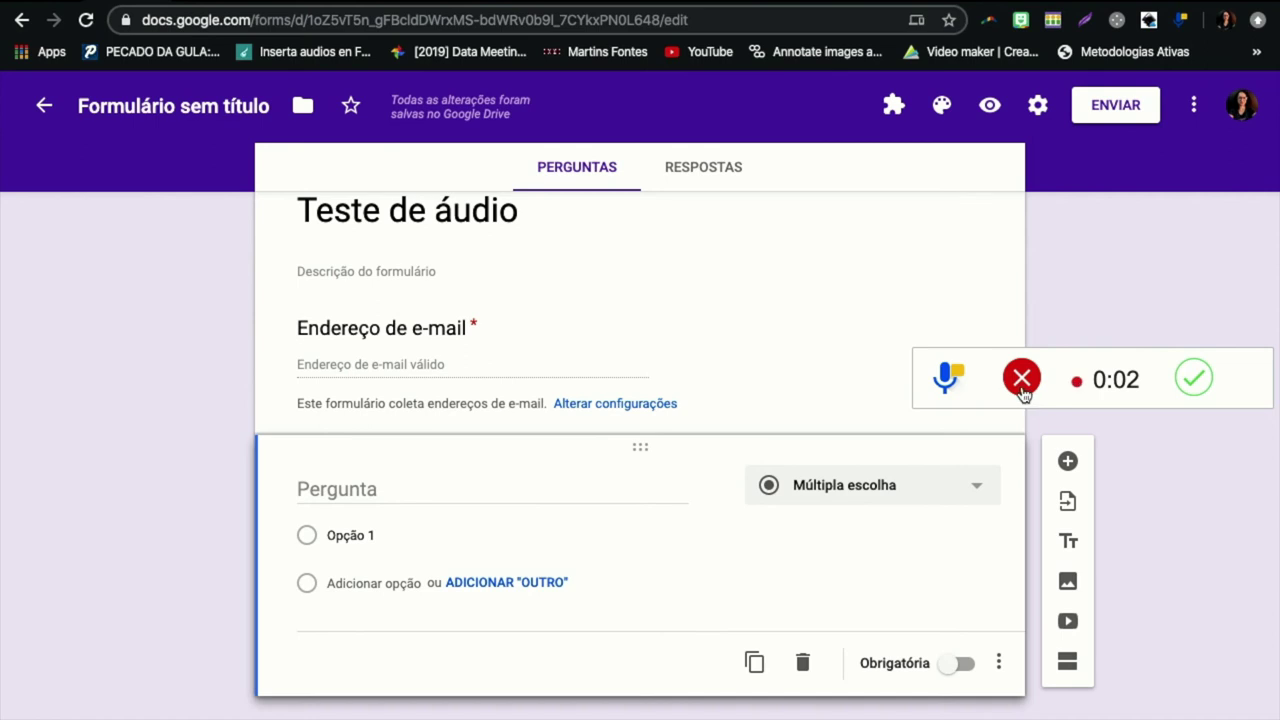
{"action": "left_click", "coordinate": [1021, 392]}
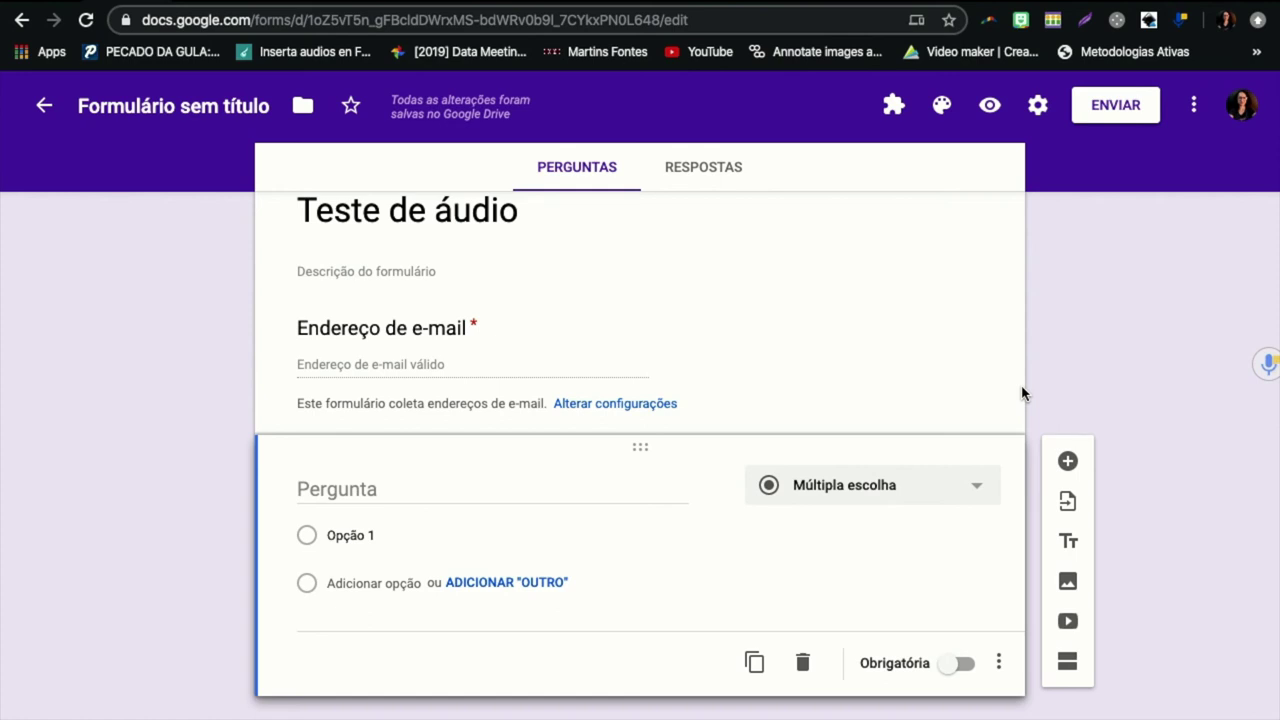
{"action": "left_click", "coordinate": [1258, 371]}
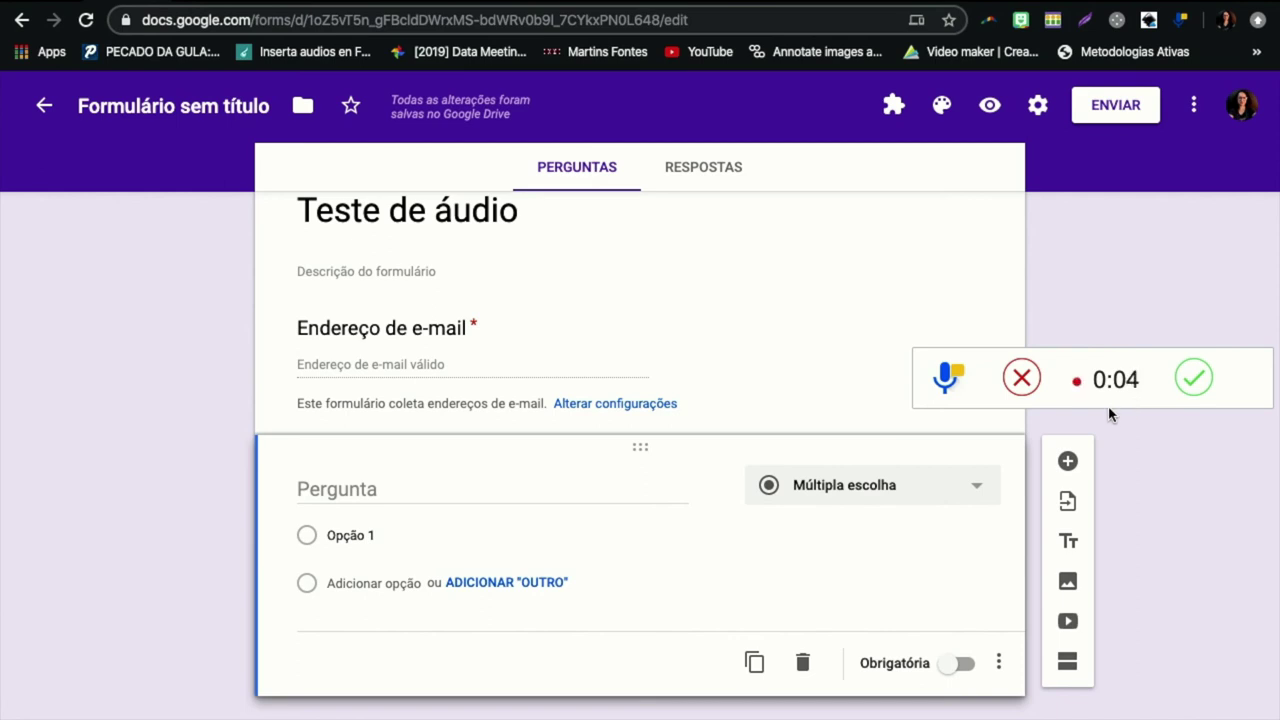
{"action": "left_click", "coordinate": [1197, 385]}
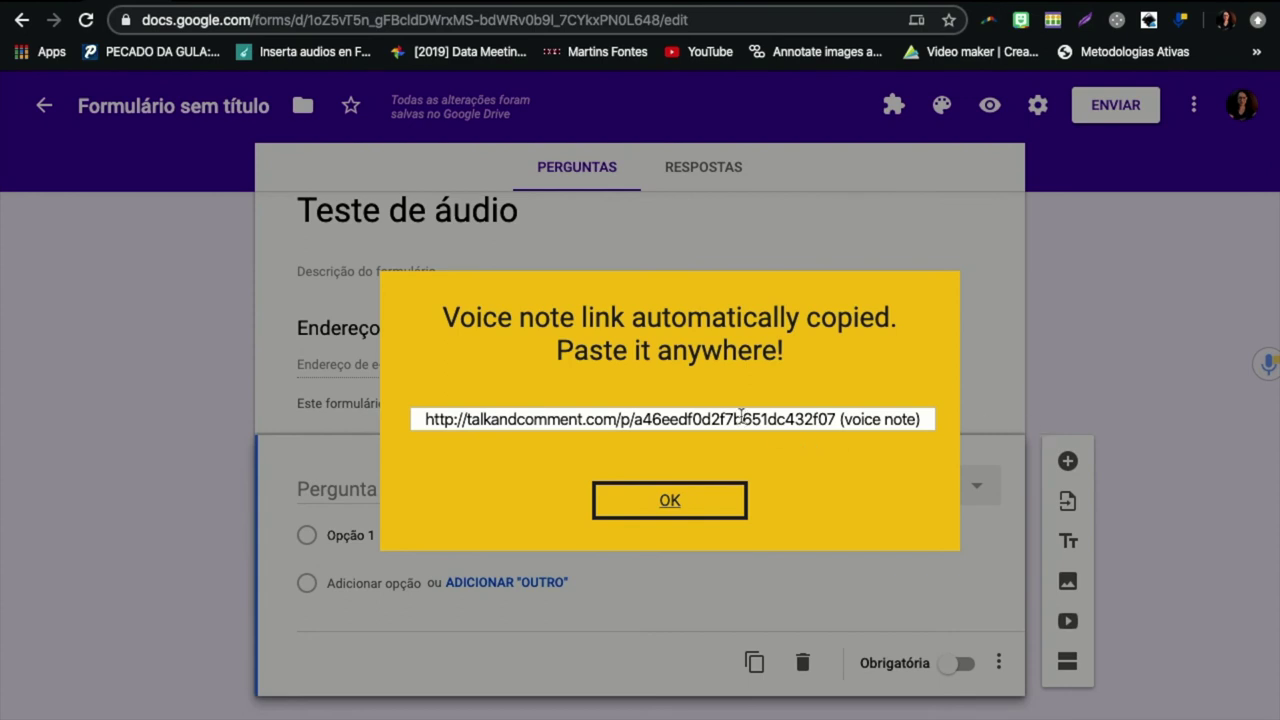
Step: Copy the new voice note's link and paste it as the title of the multiple-choice question
{"action": "left_click", "coordinate": [603, 423]}
{"action": "key", "text": "ctrl+c"}
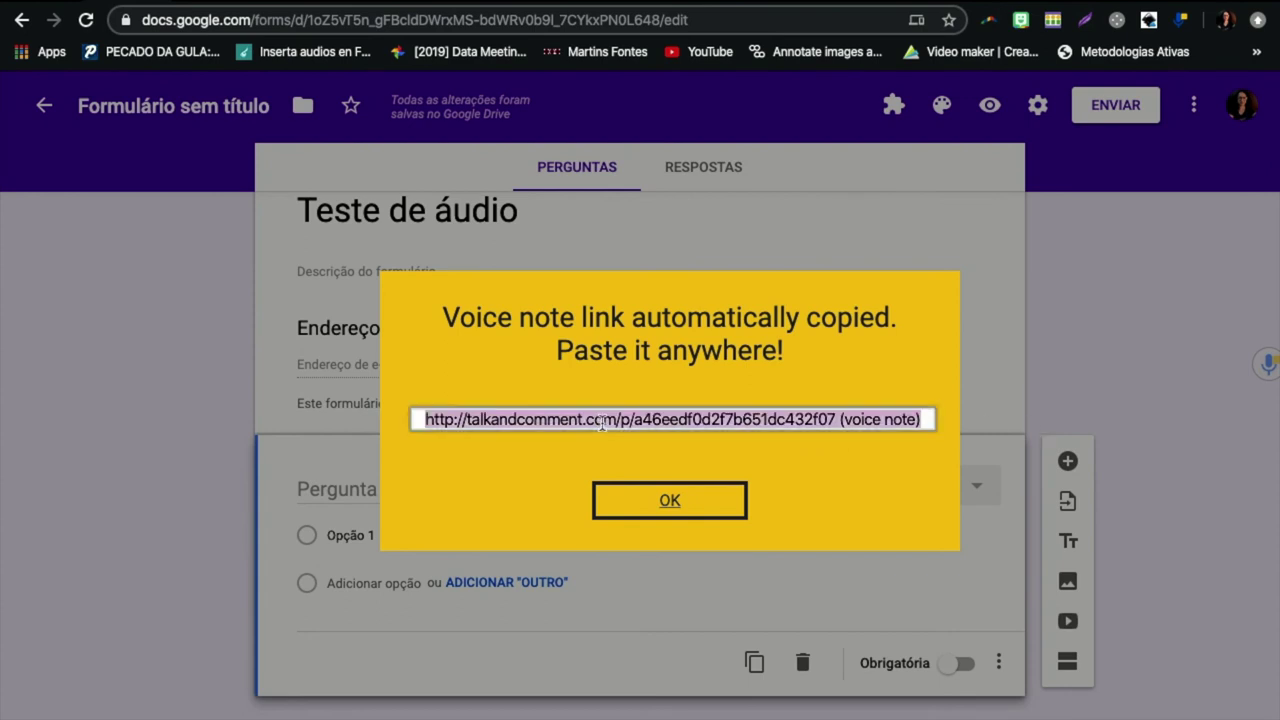
{"action": "left_click", "coordinate": [626, 502]}
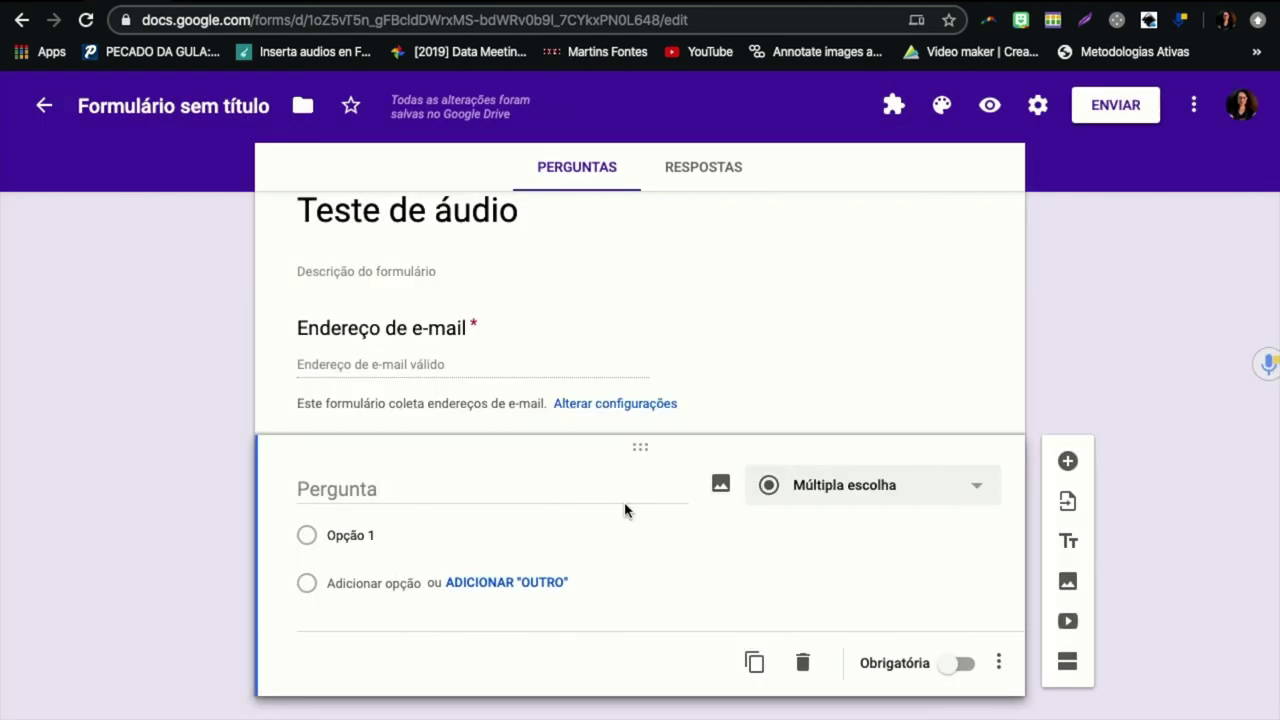
{"action": "left_click", "coordinate": [383, 488]}
{"action": "key", "text": "ctrl+v"}
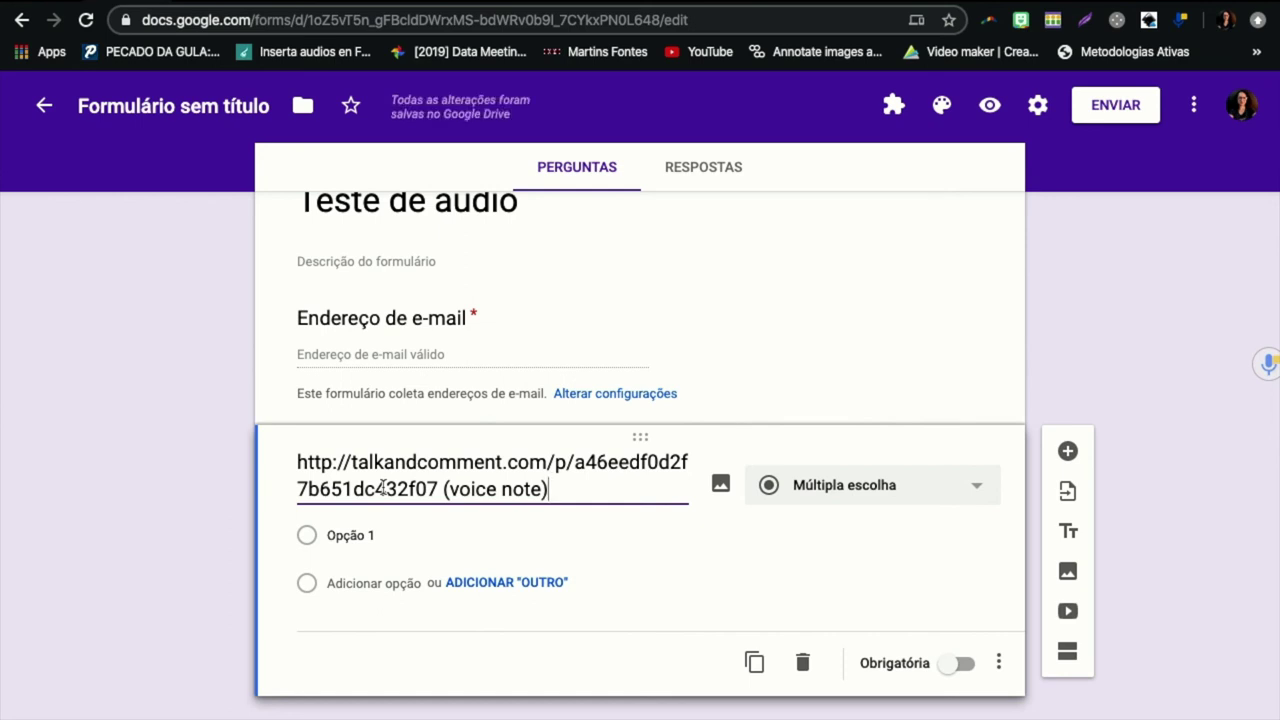
Step: Give the voice note question the answer options Certo, Errado and Talvez
{"action": "left_click", "coordinate": [374, 533]}
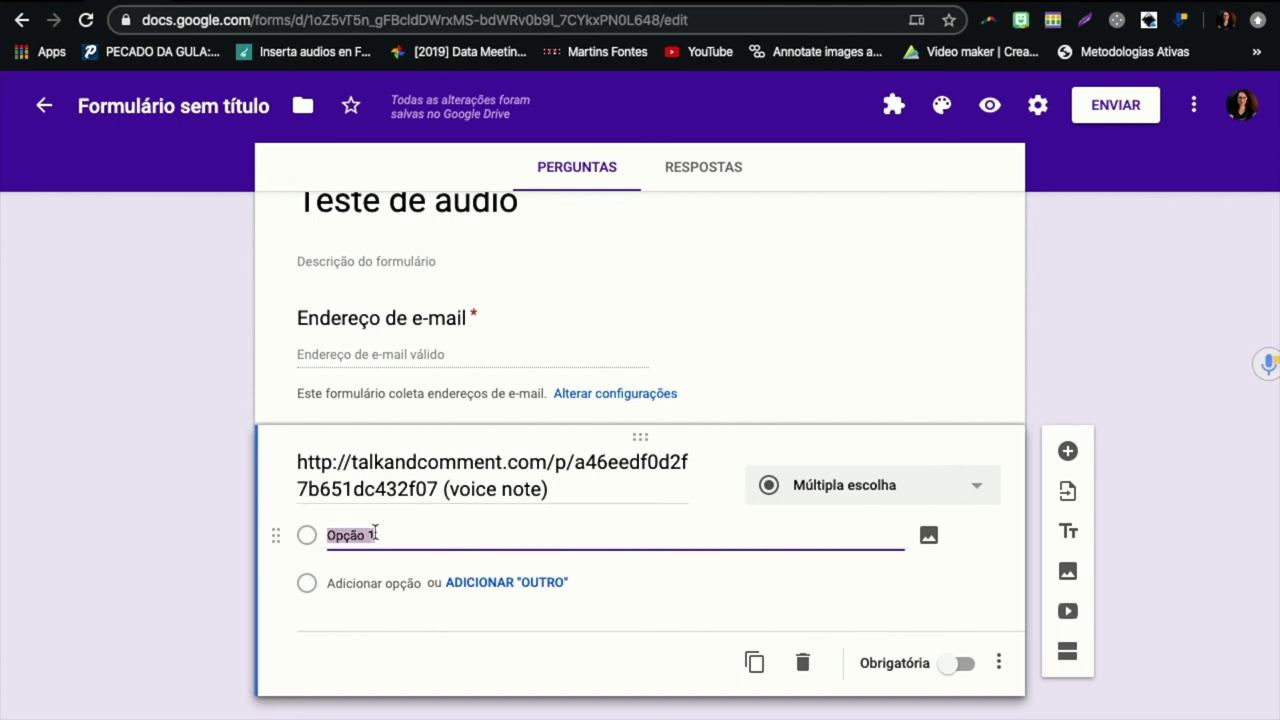
{"action": "type", "text": "Certo"}
{"action": "key", "text": "Return"}
{"action": "type", "text": "Errado"}
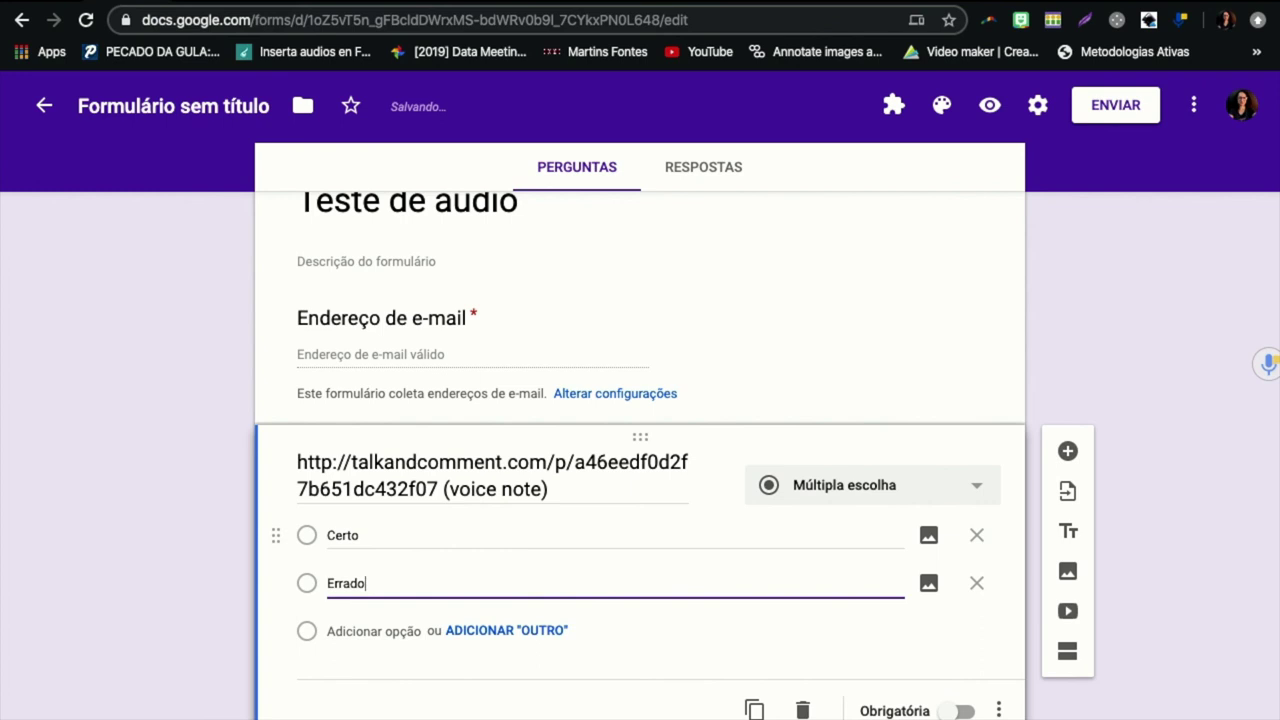
{"action": "key", "text": "Return"}
{"action": "type", "text": "Talvez"}
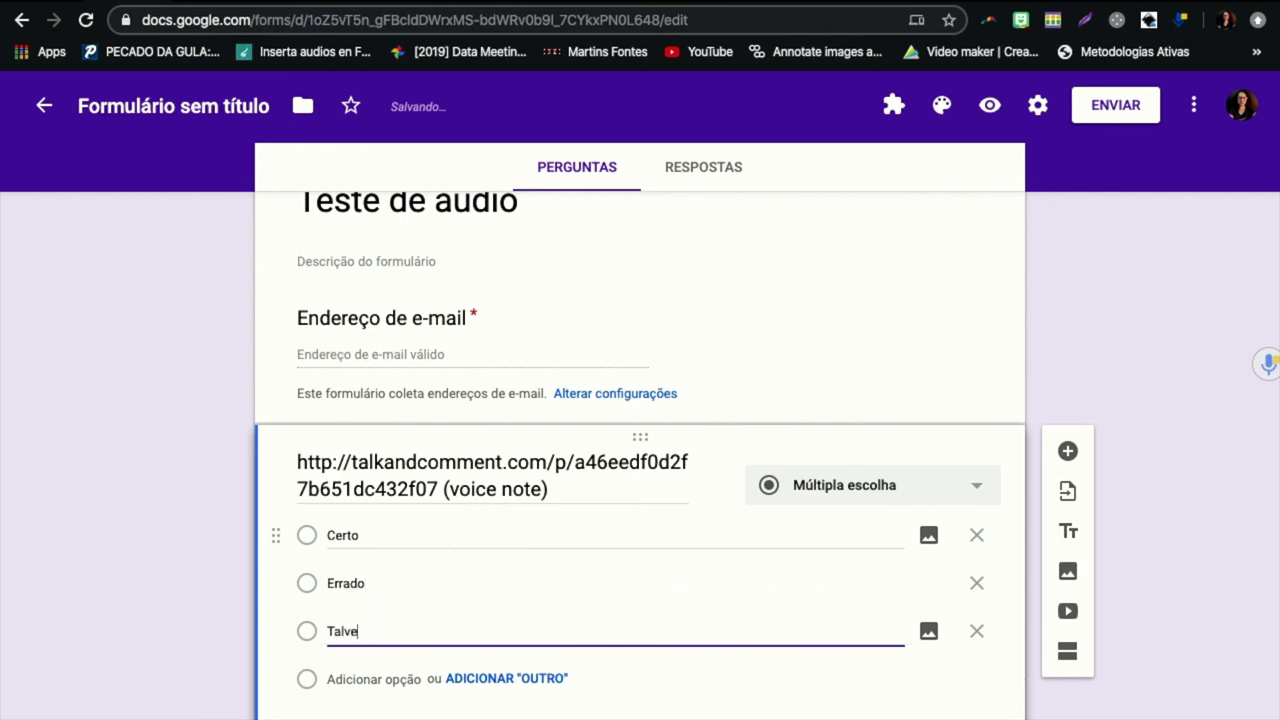
{"action": "left_click", "coordinate": [1093, 315]}
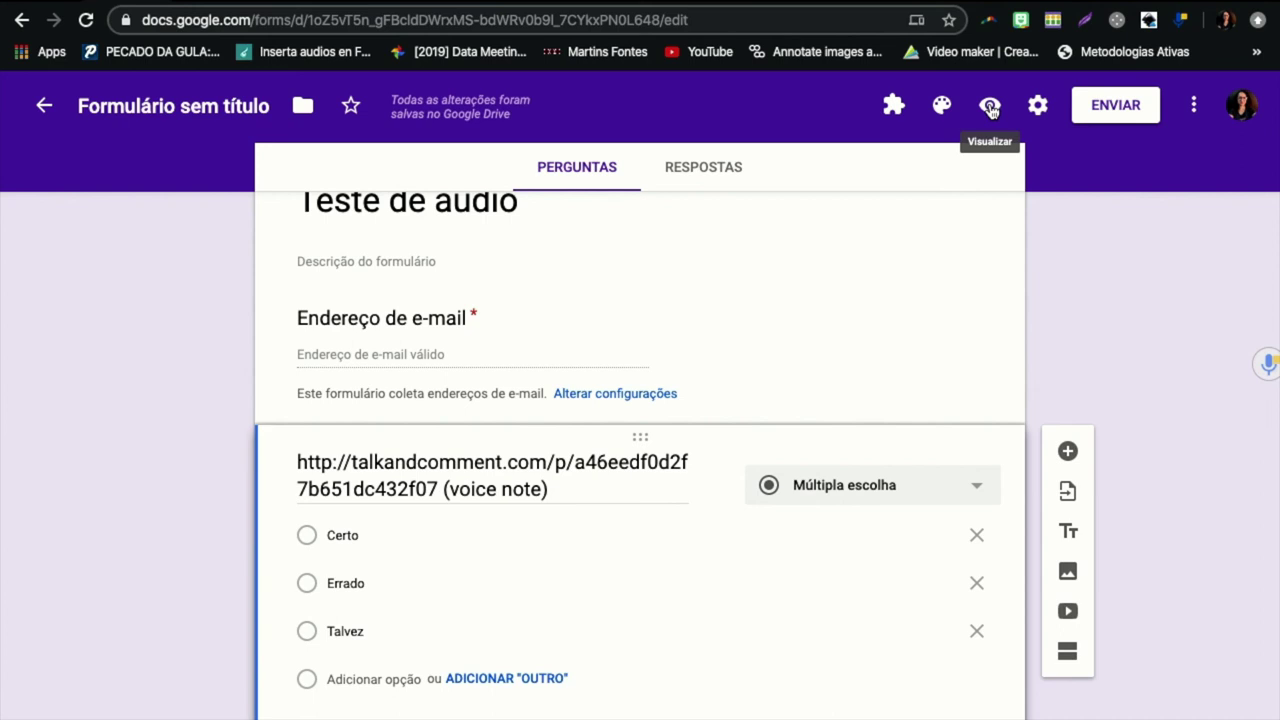
Step: Preview the form, play the voice note, choose Errado as a test answer, and leave the preview without submitting
{"action": "left_click", "coordinate": [990, 106]}
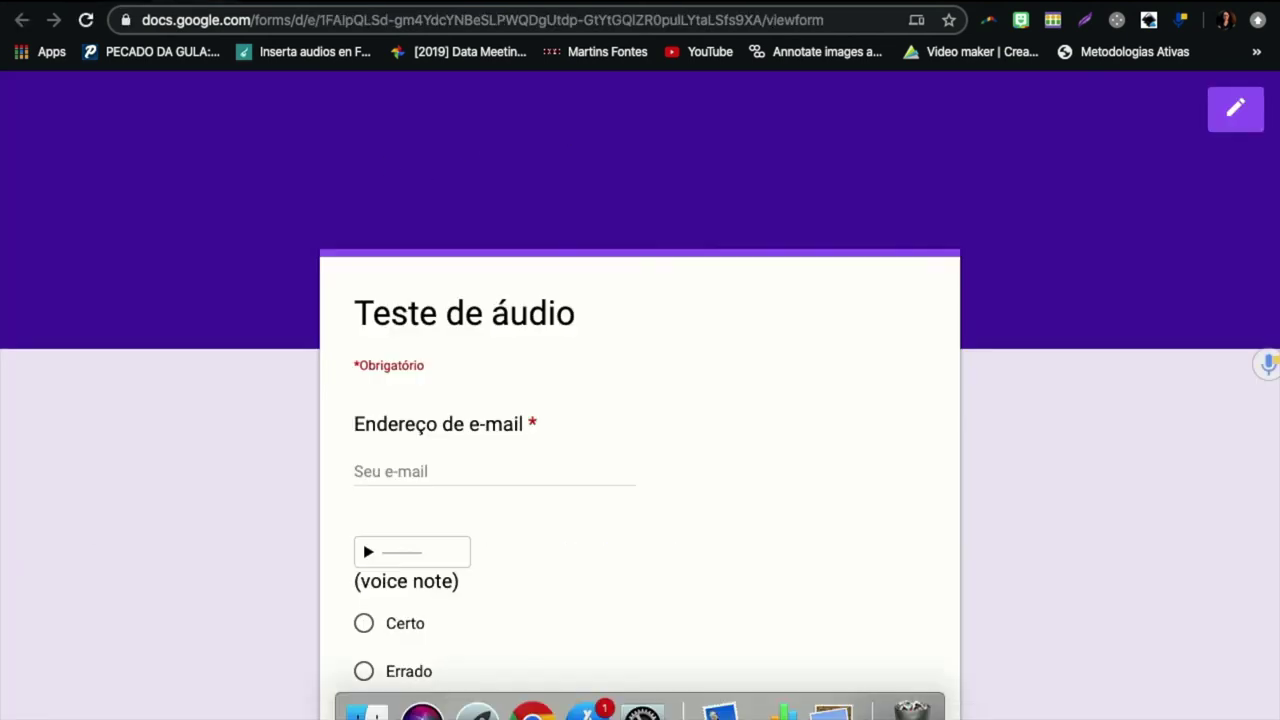
{"action": "scroll", "coordinate": [640, 400], "scroll_direction": "down", "scroll_amount": 3}
{"action": "scroll", "coordinate": [171, 584], "scroll_direction": "up", "scroll_amount": 2}
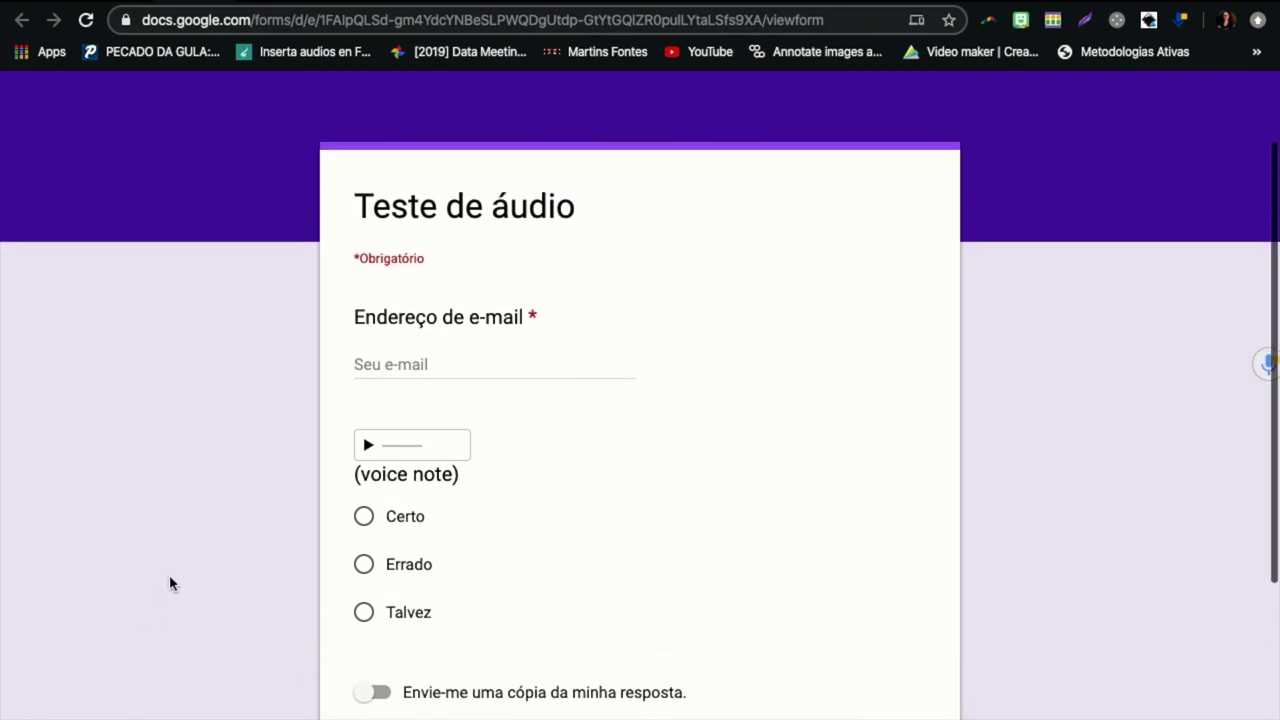
{"action": "scroll", "coordinate": [171, 584], "scroll_direction": "down", "scroll_amount": 2}
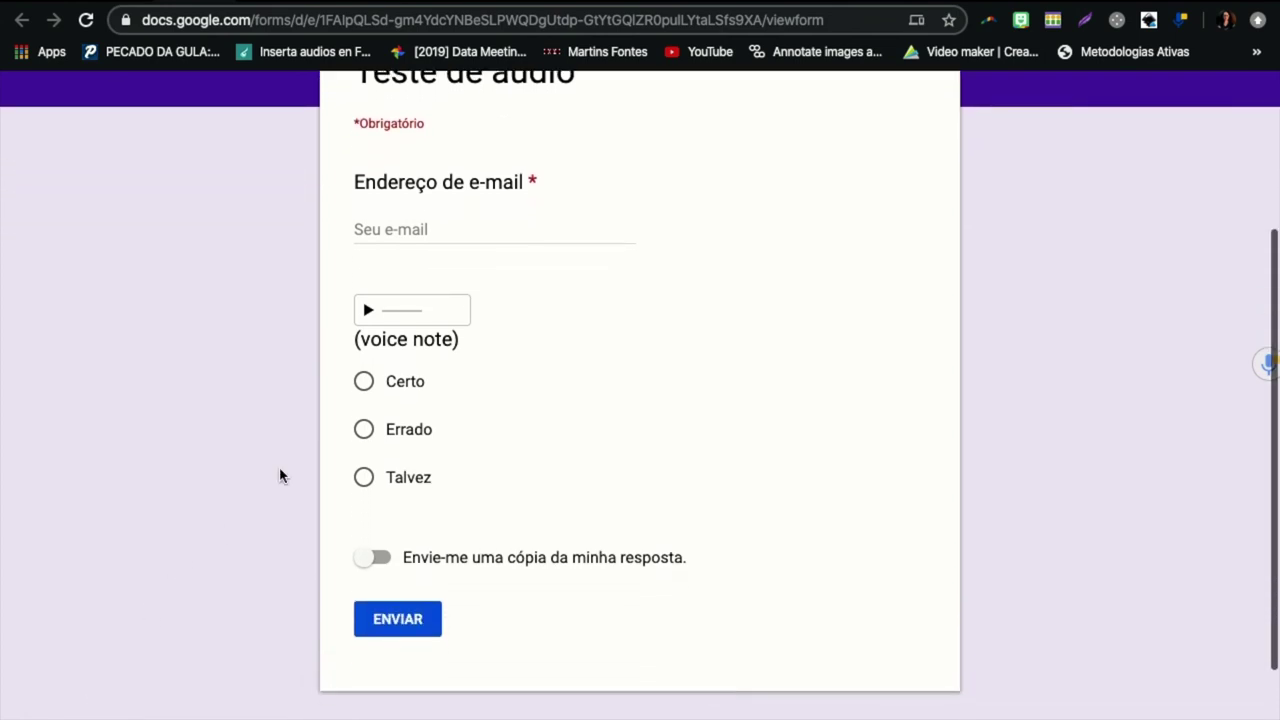
{"action": "left_click", "coordinate": [368, 314]}
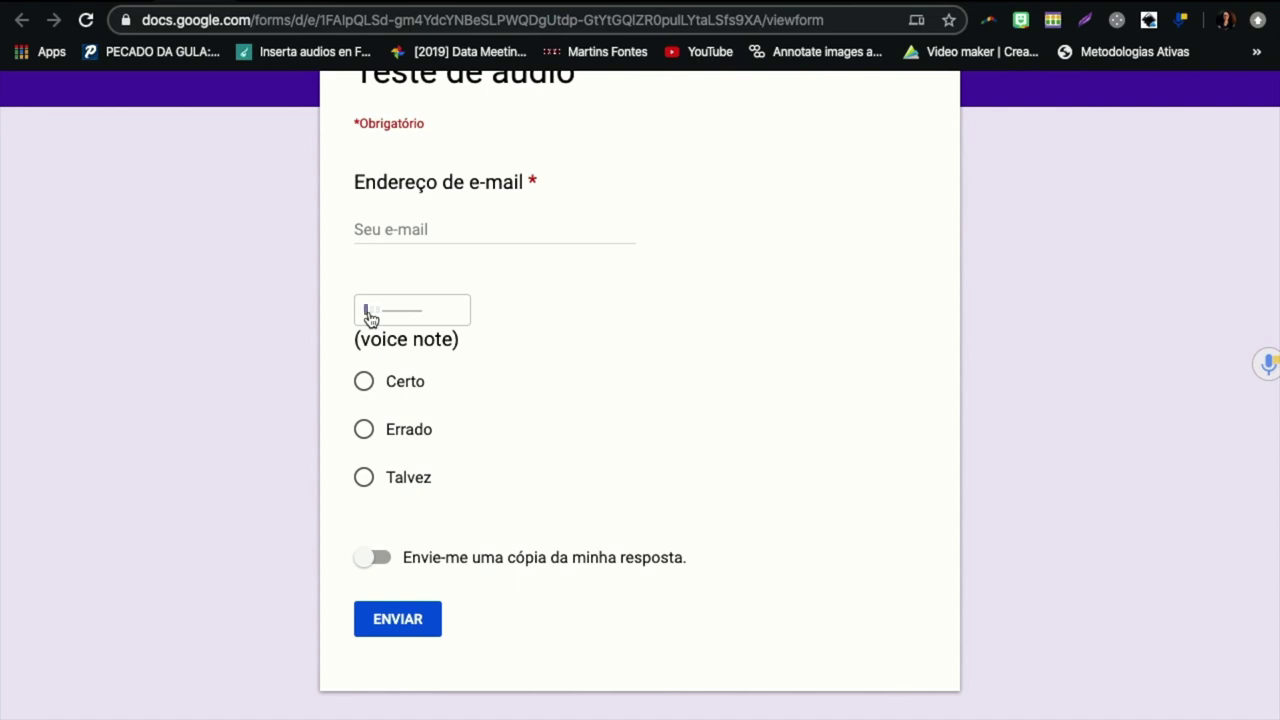
{"action": "left_click", "coordinate": [367, 318]}
{"action": "left_click", "coordinate": [367, 433]}
{"action": "left_click", "coordinate": [217, 1]}
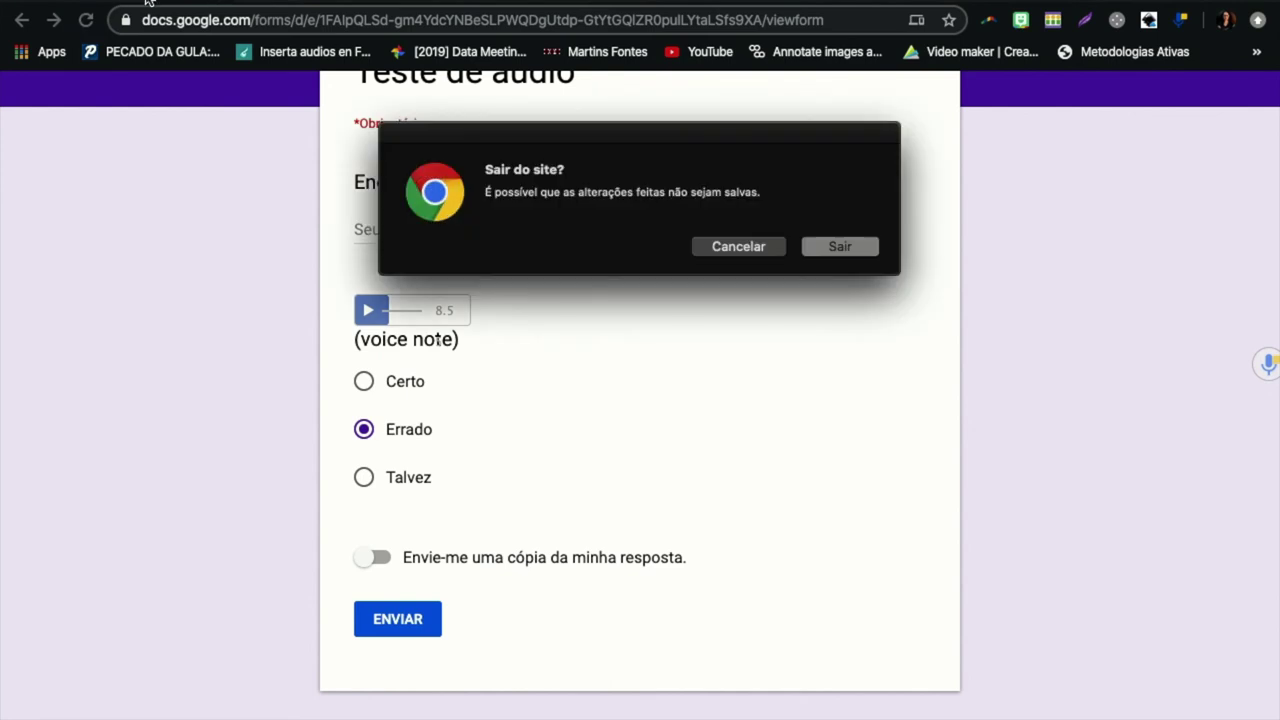
{"action": "left_click", "coordinate": [831, 251]}
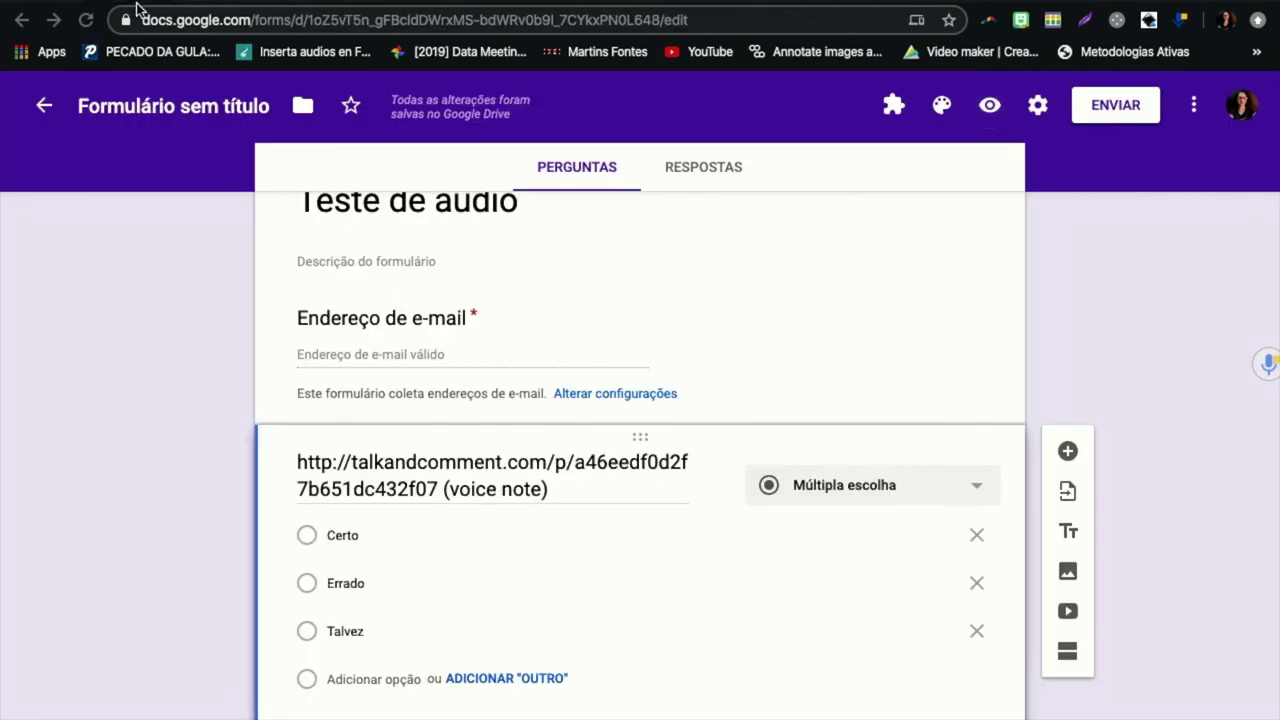